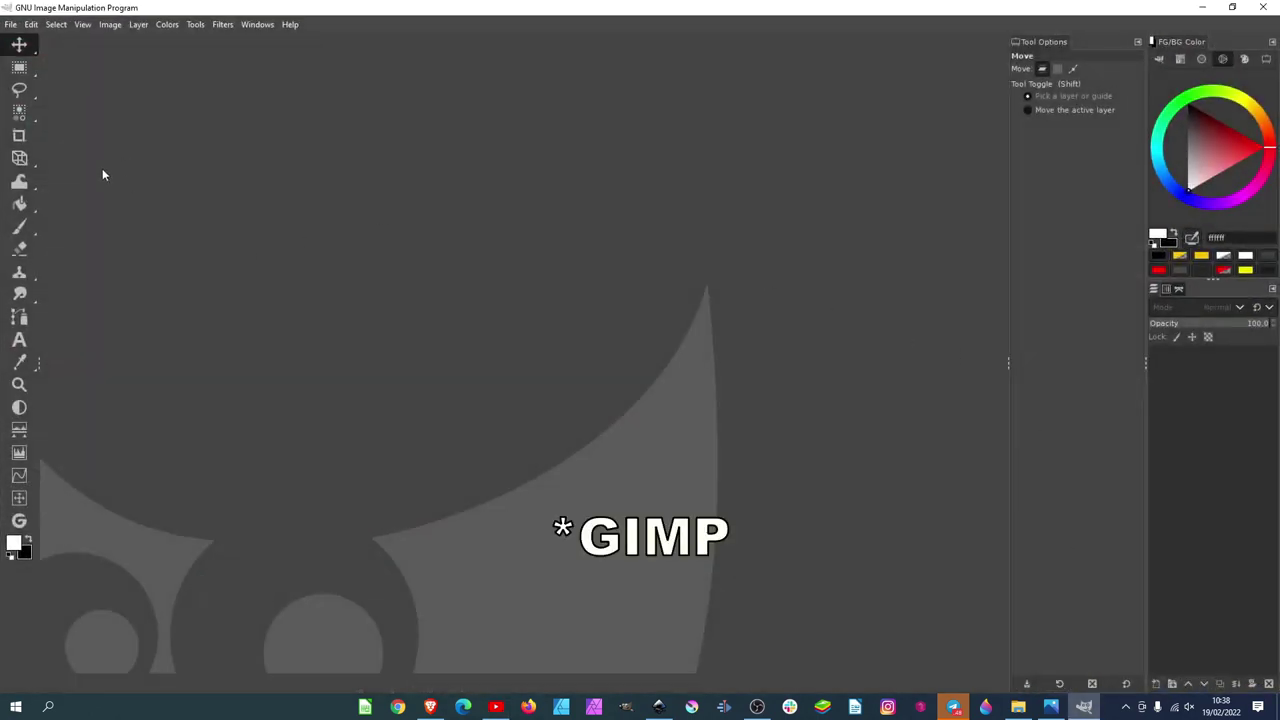
Step: Load OPPO.jpg (7952 × 5304) as a layer, keeping its embedded colour profile
click(10, 24)
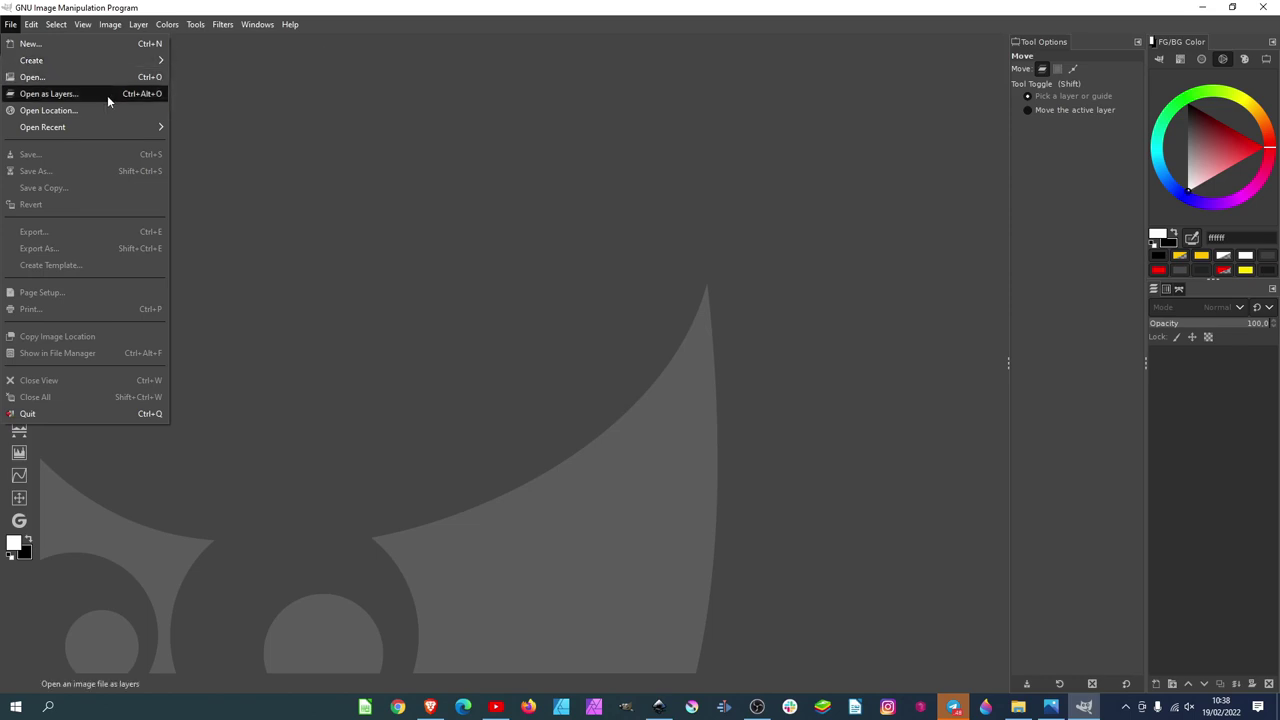
click(108, 95)
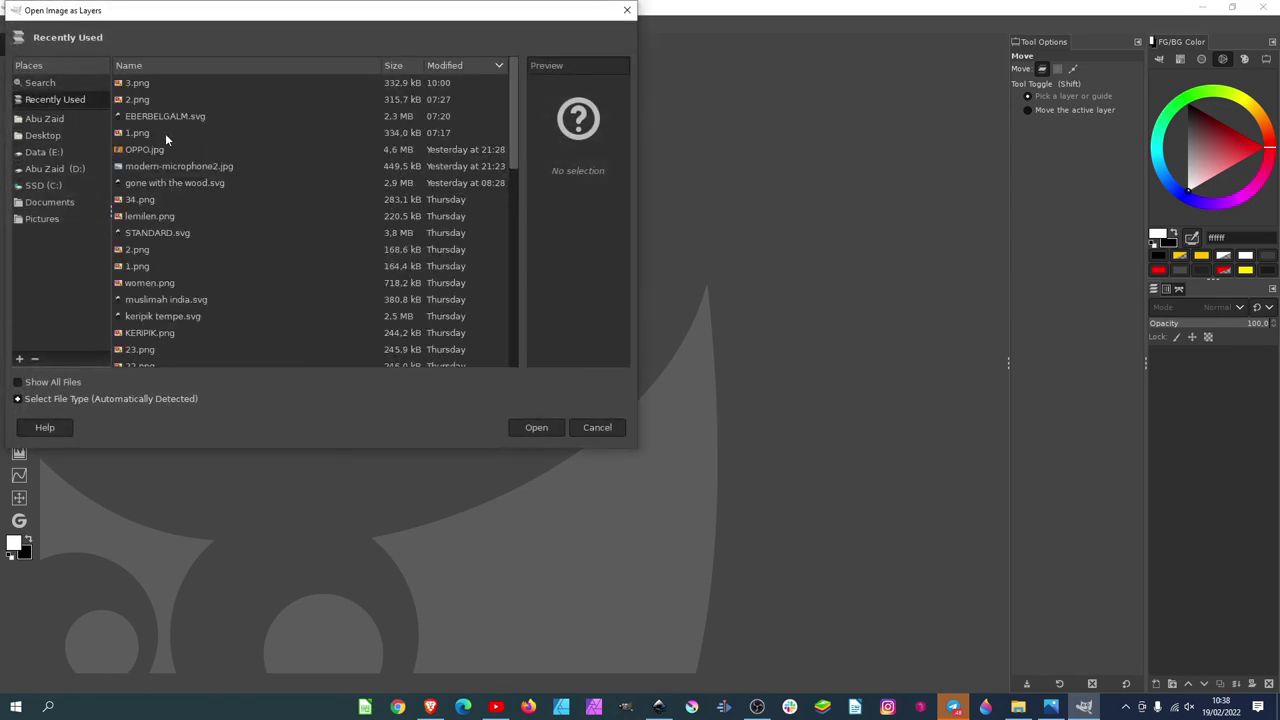
click(146, 150)
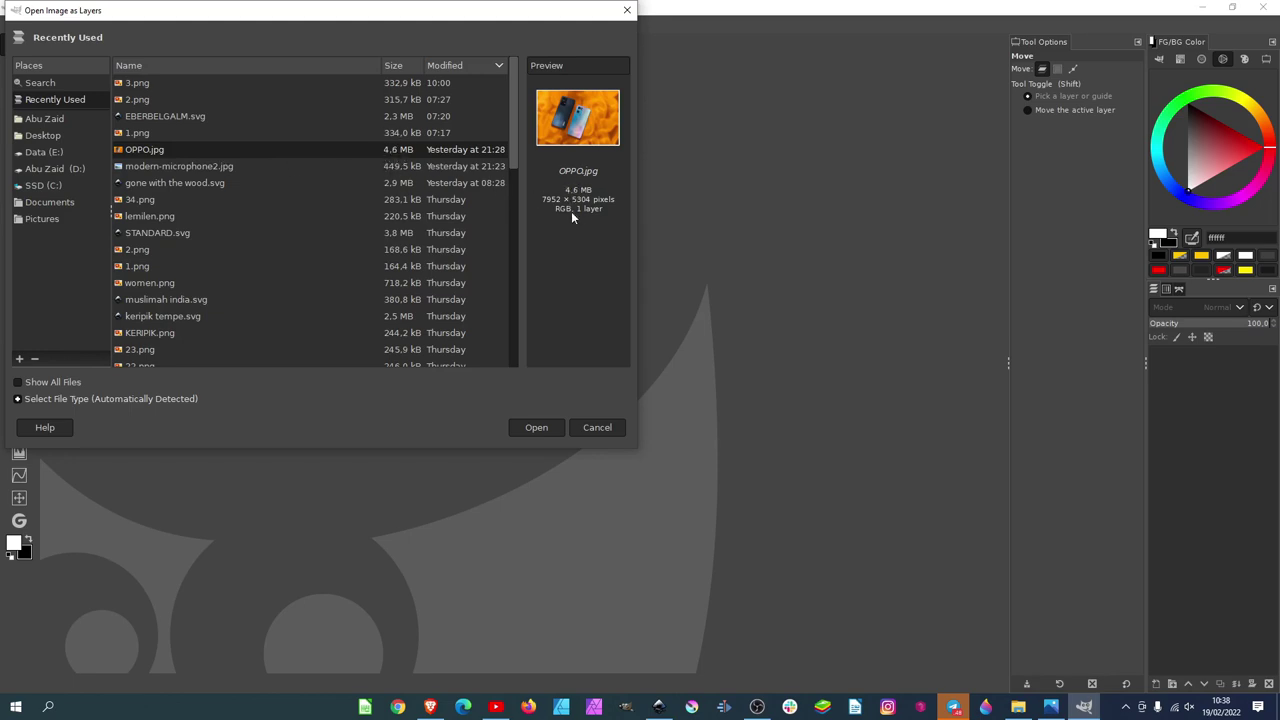
click(537, 428)
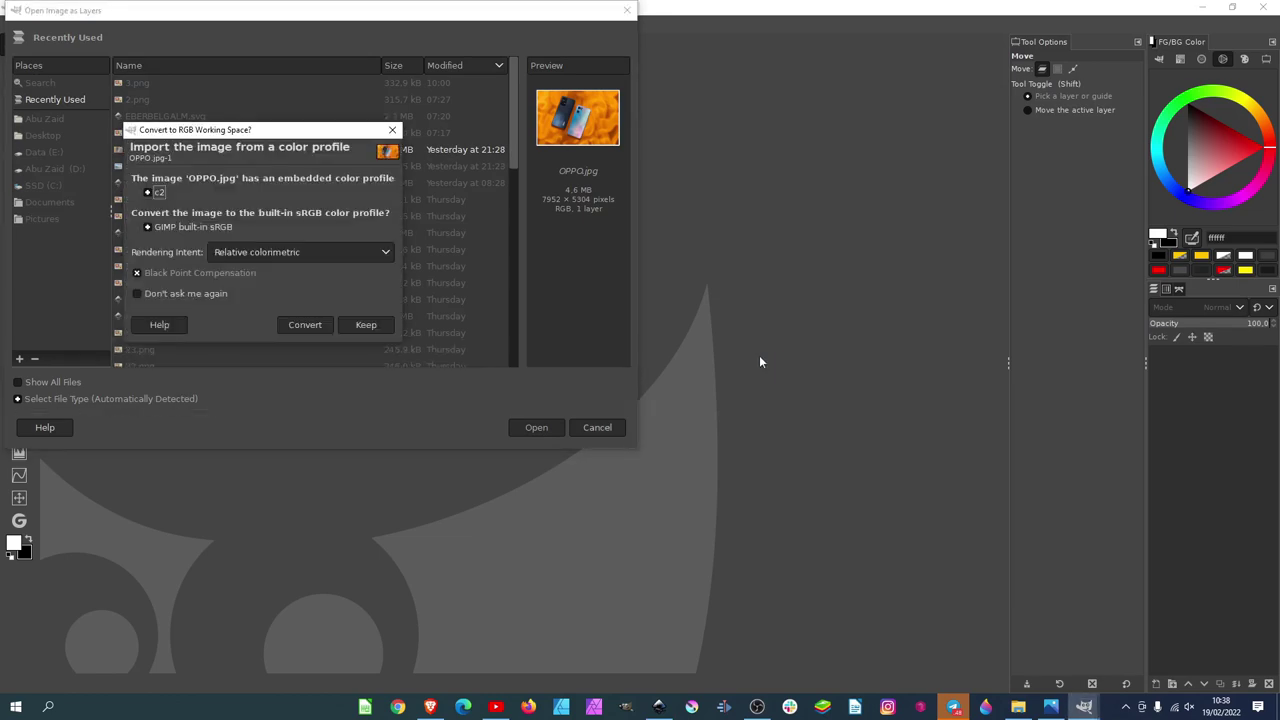
click(366, 324)
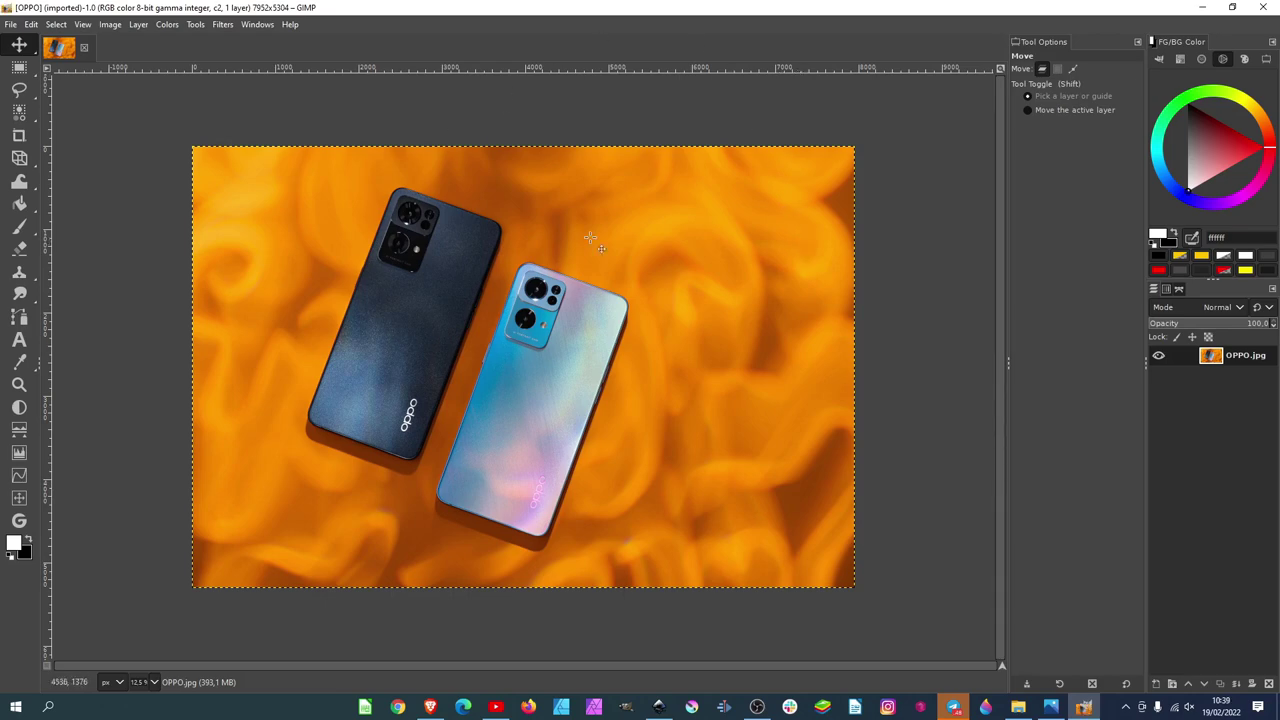
Step: Zoom the canvas out and back in to frame the OPPO phone photo
ctrl+scroll(533, 298, down, 1)
ctrl+scroll(533, 298, down, 2)
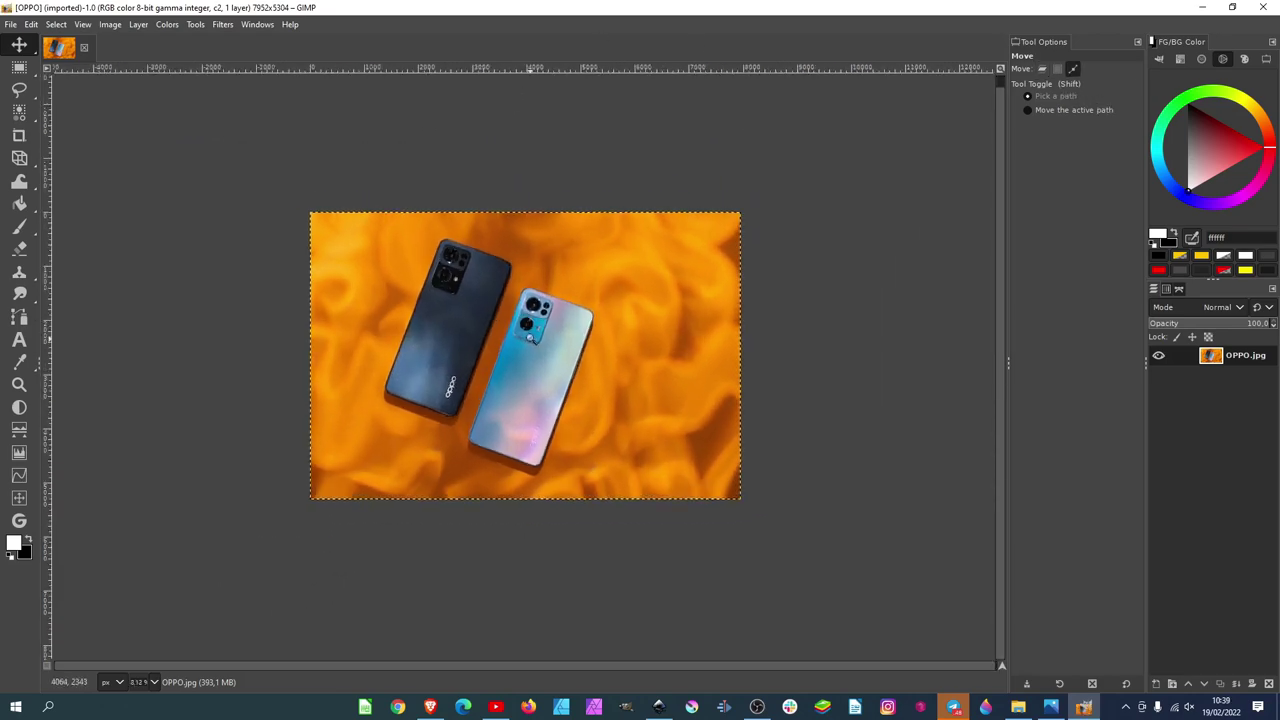
ctrl+scroll(533, 298, up, 2)
ctrl+scroll(533, 298, up, 1)
ctrl+scroll(528, 332, down, 1)
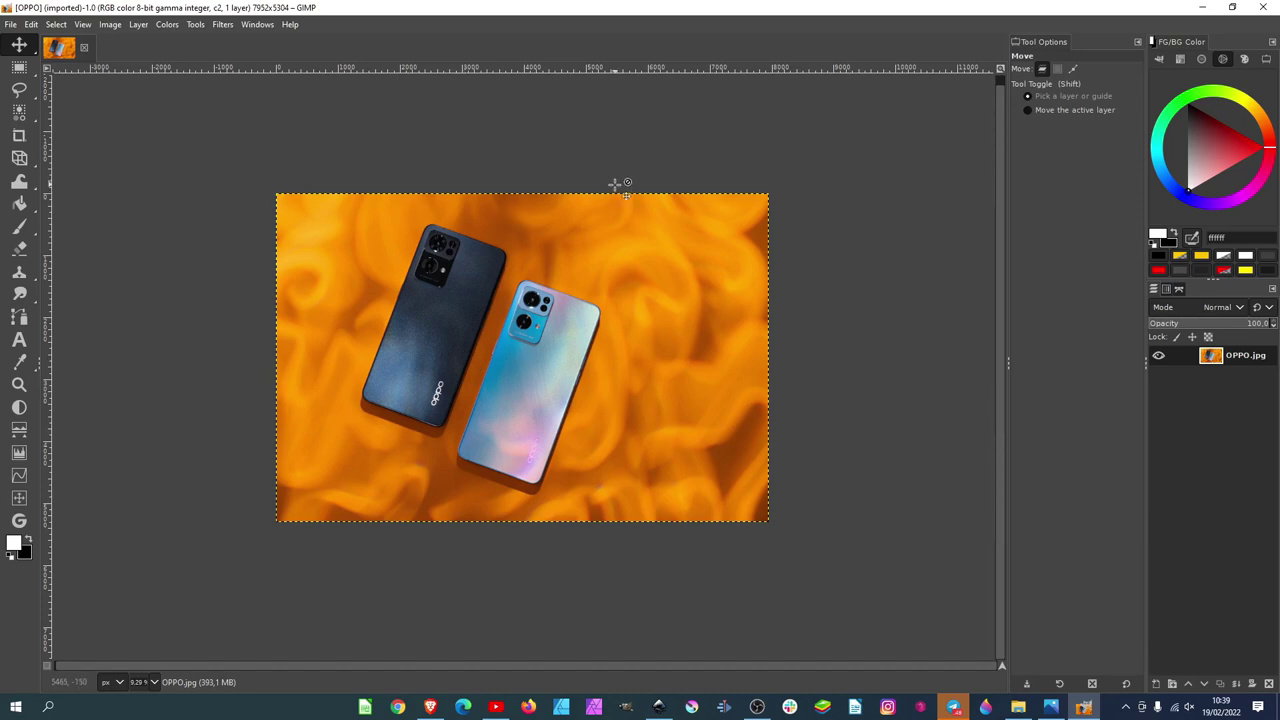
click(110, 25)
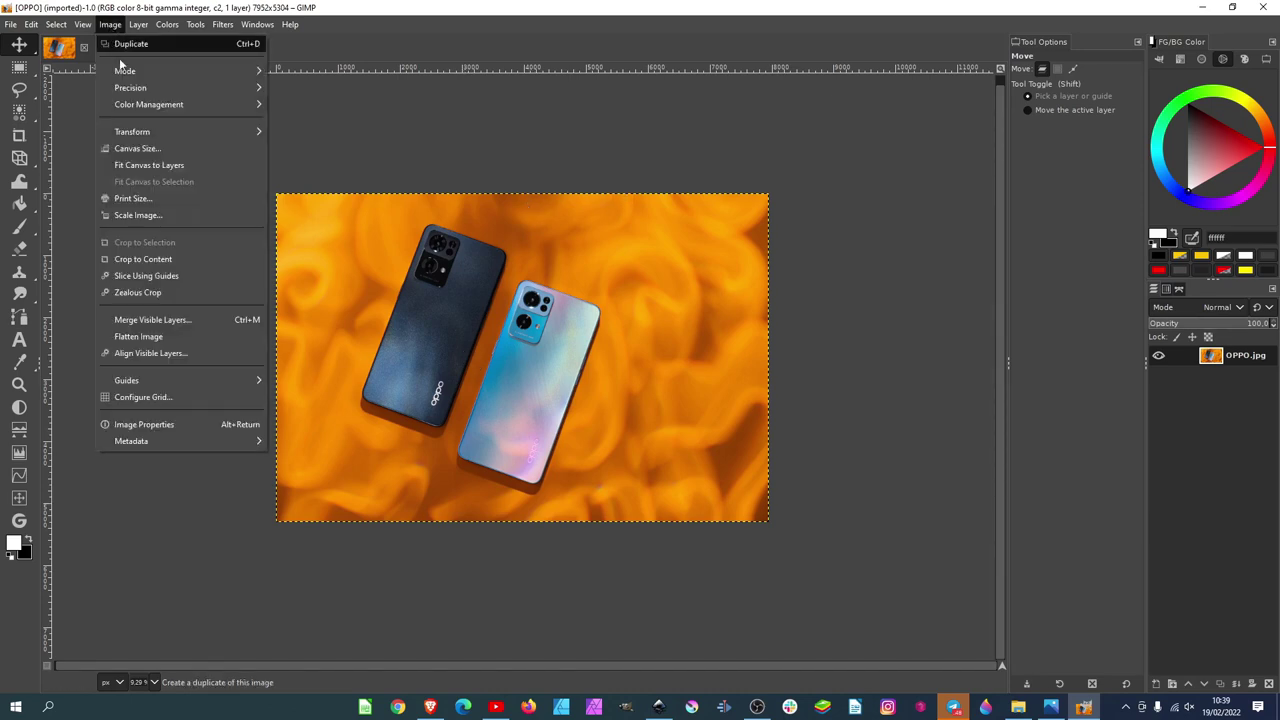
click(167, 425)
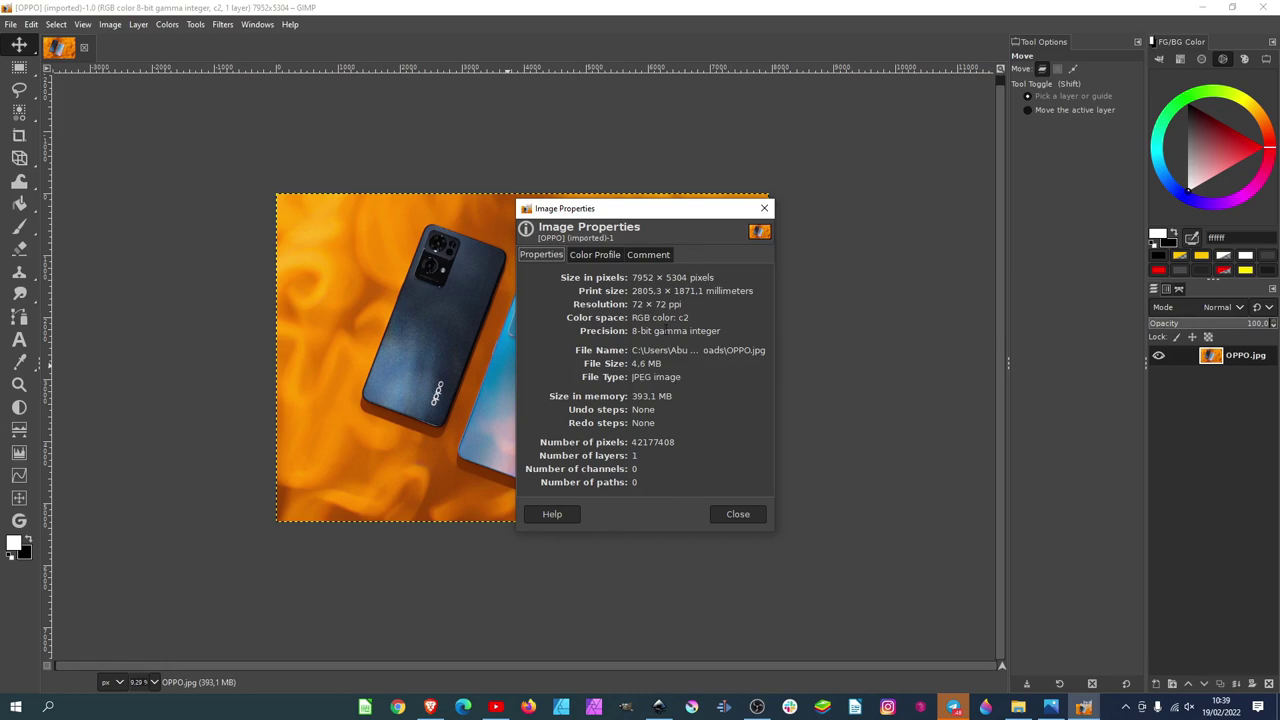
click(748, 515)
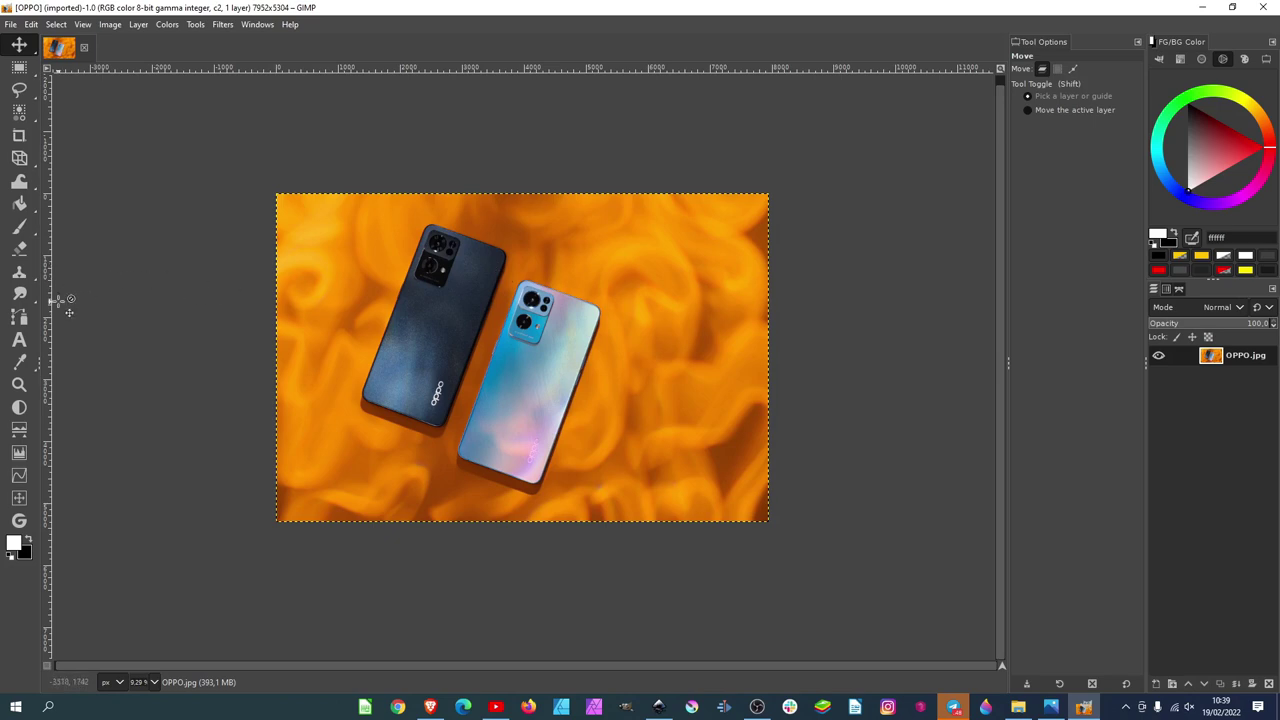
Step: Add a text layer reading 'OPPO' over the blue phone
click(19, 339)
click(497, 396)
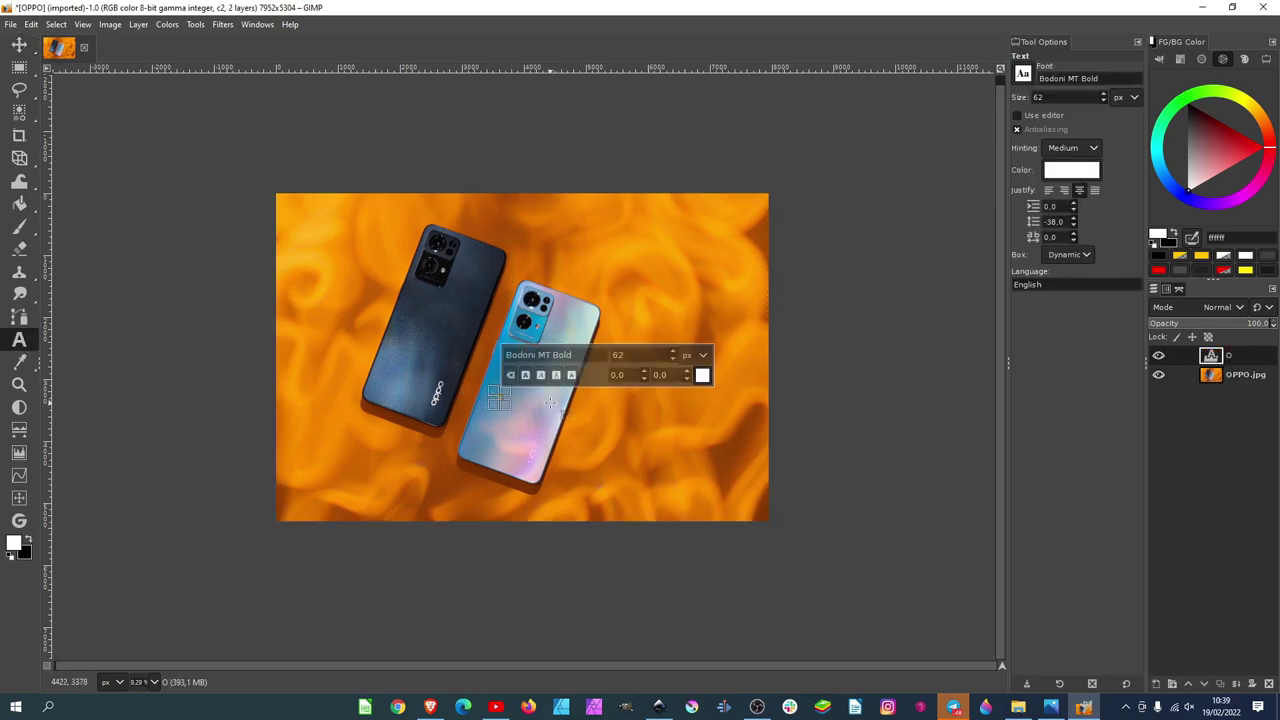
text(OP)
key(BackSpace)
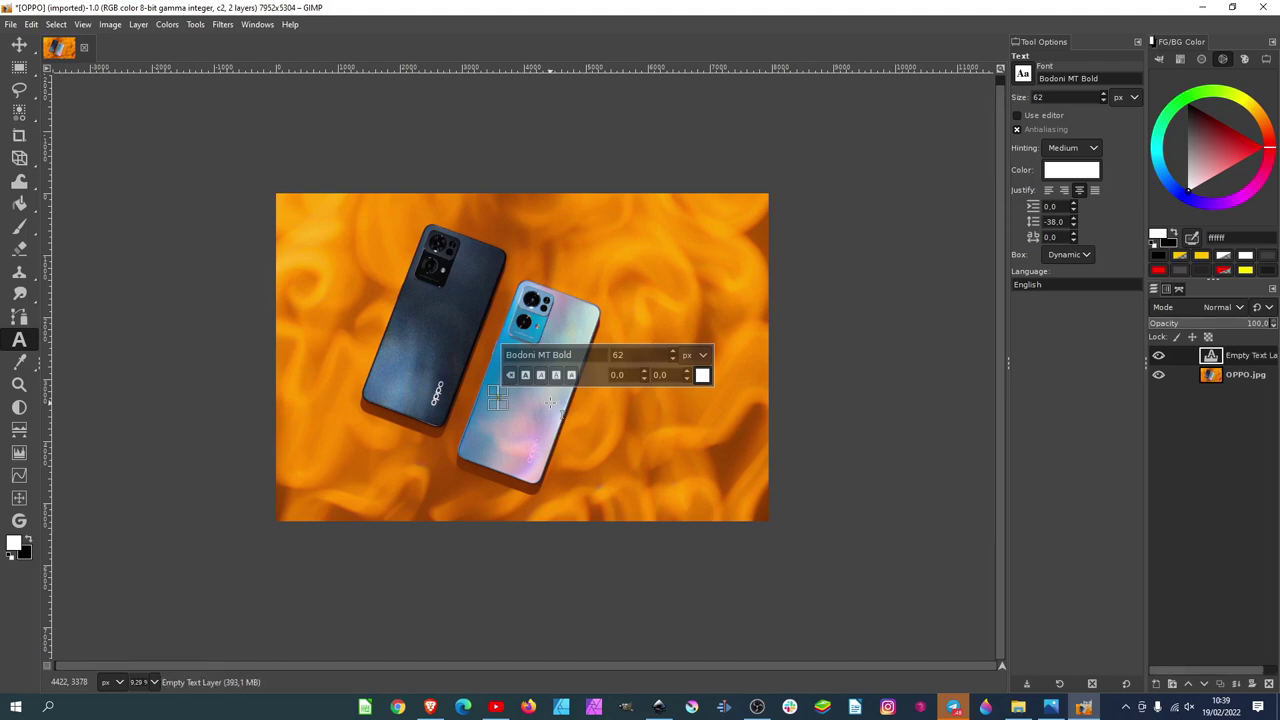
text(OPPO)
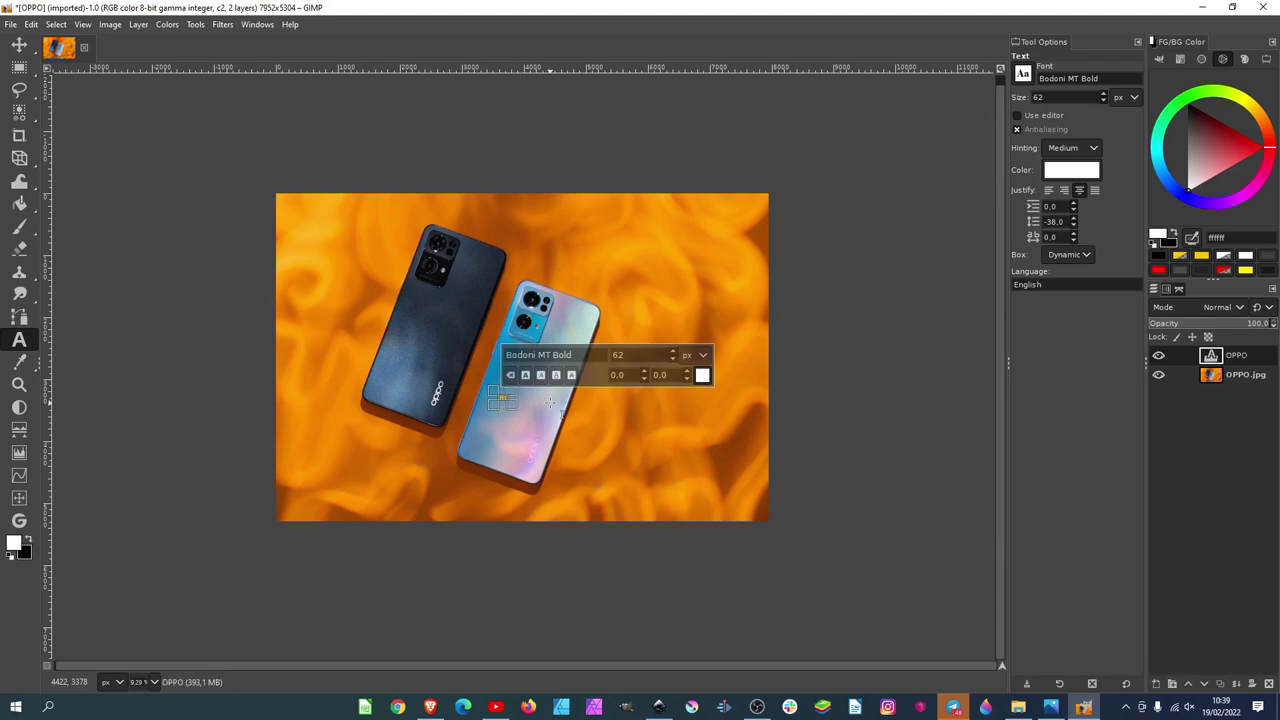
Step: Set the OPPO text to the Bebas Neue font at 500 px
drag(573, 354, 507, 354)
key(BackSpace)
text(bo)
click(545, 372)
drag(639, 354, 466, 297)
text(200)
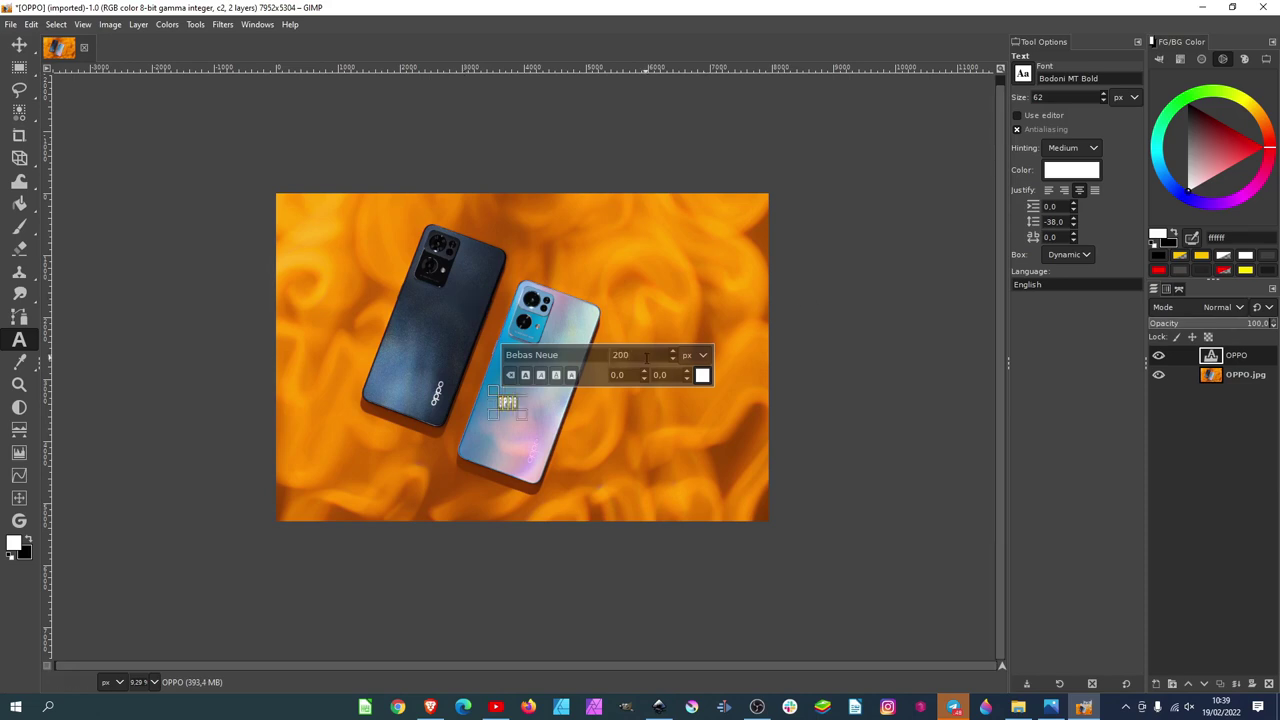
click(645, 355)
text(50)
text(0)
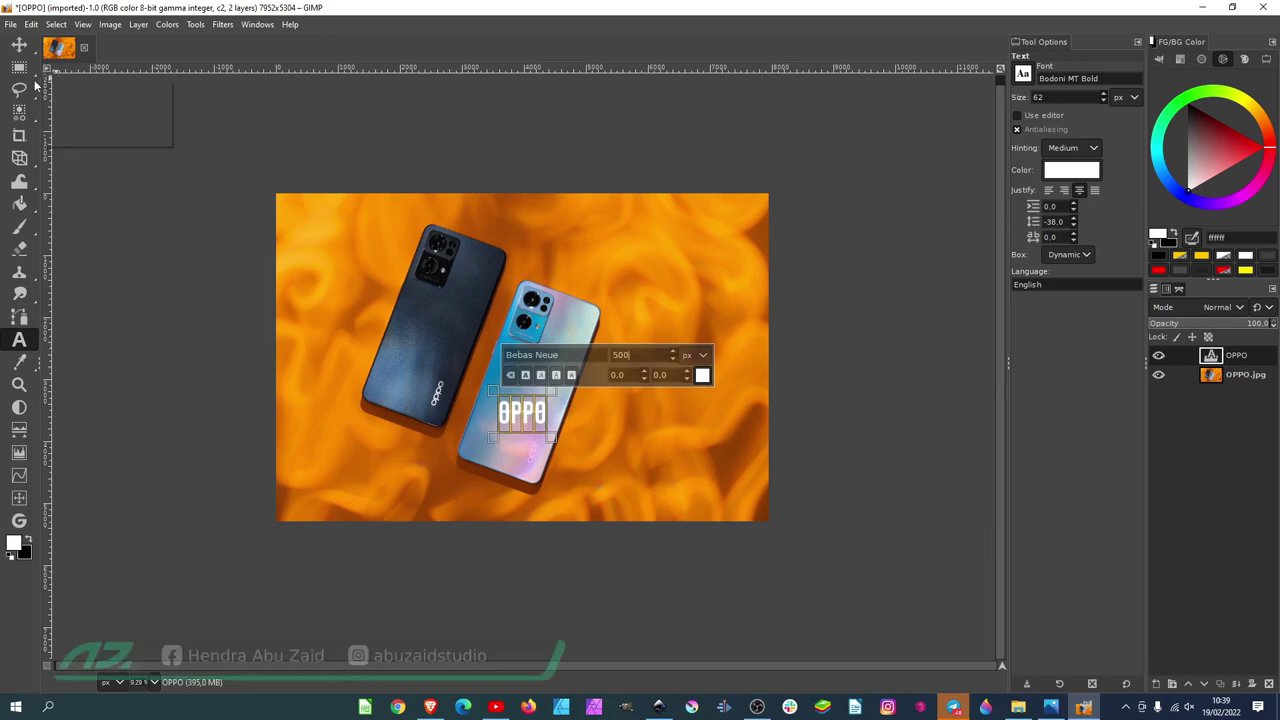
Step: Move the OPPO text to the photo's upper right, undoing an accidental photo shift
click(19, 44)
mouse_move(546, 426)
mouse_down()
mouse_move(605, 428)
mouse_move(700, 318)
mouse_up()
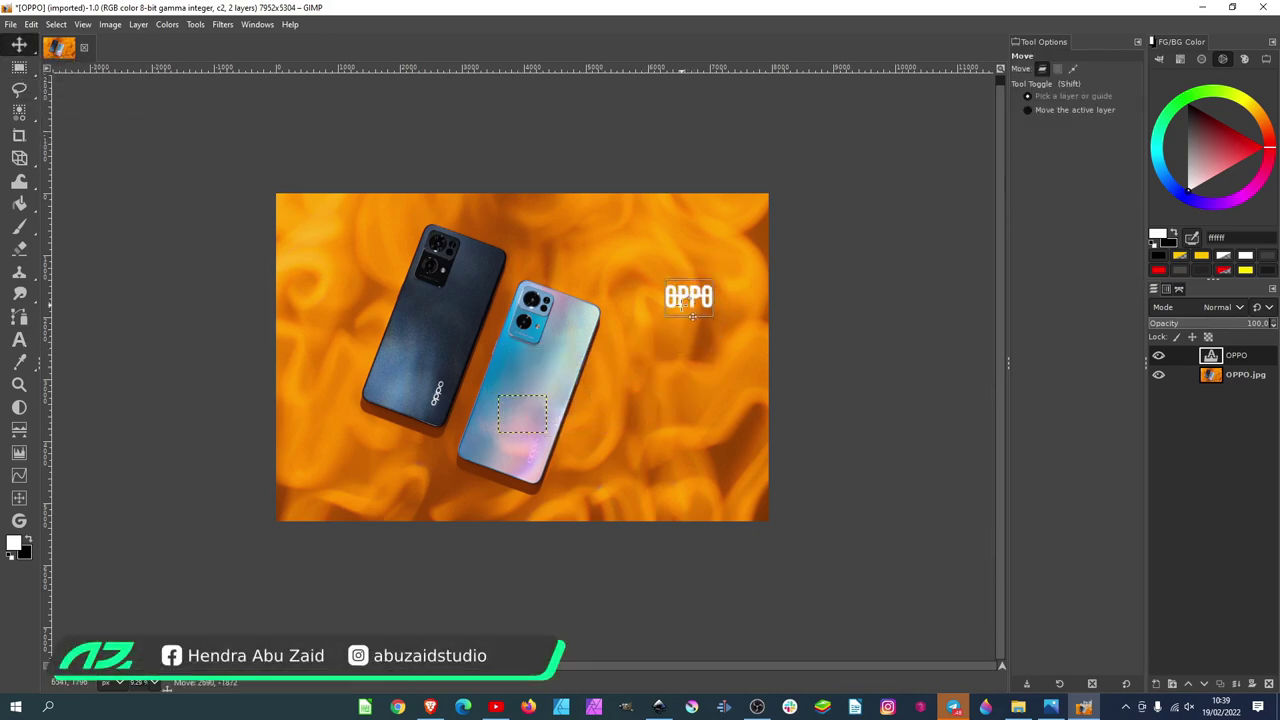
key(t)
click(697, 306)
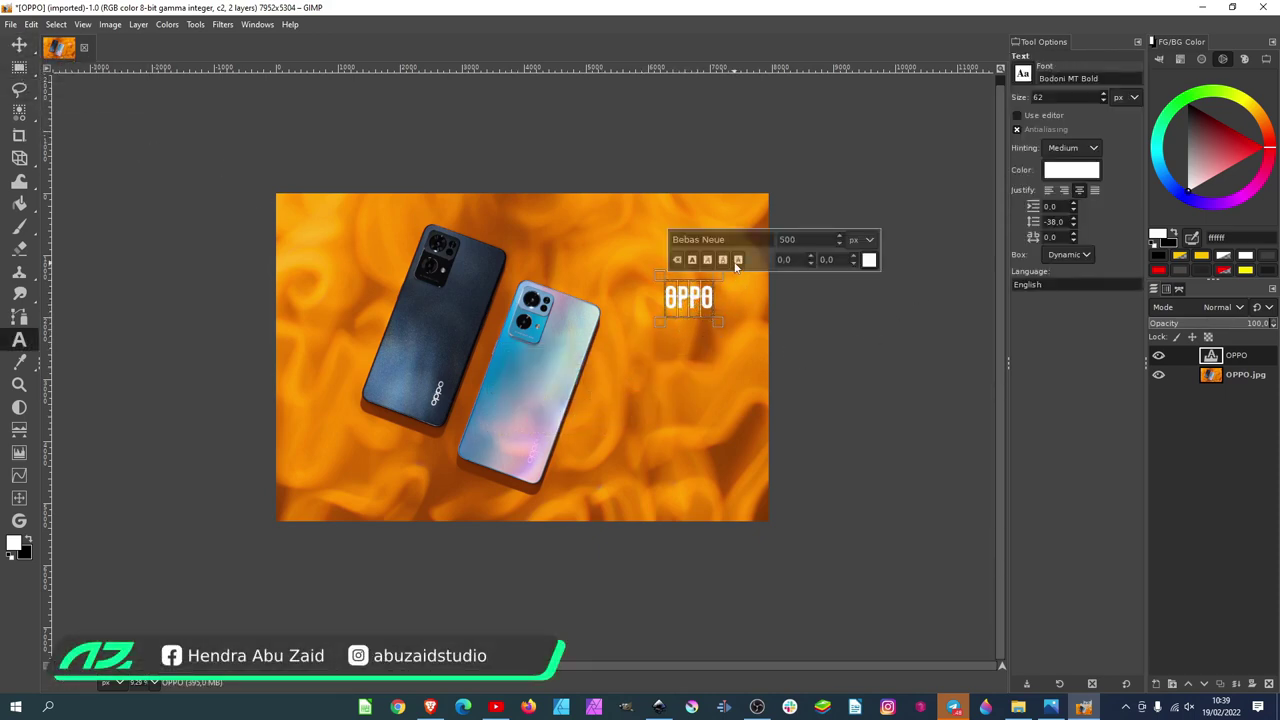
click(19, 44)
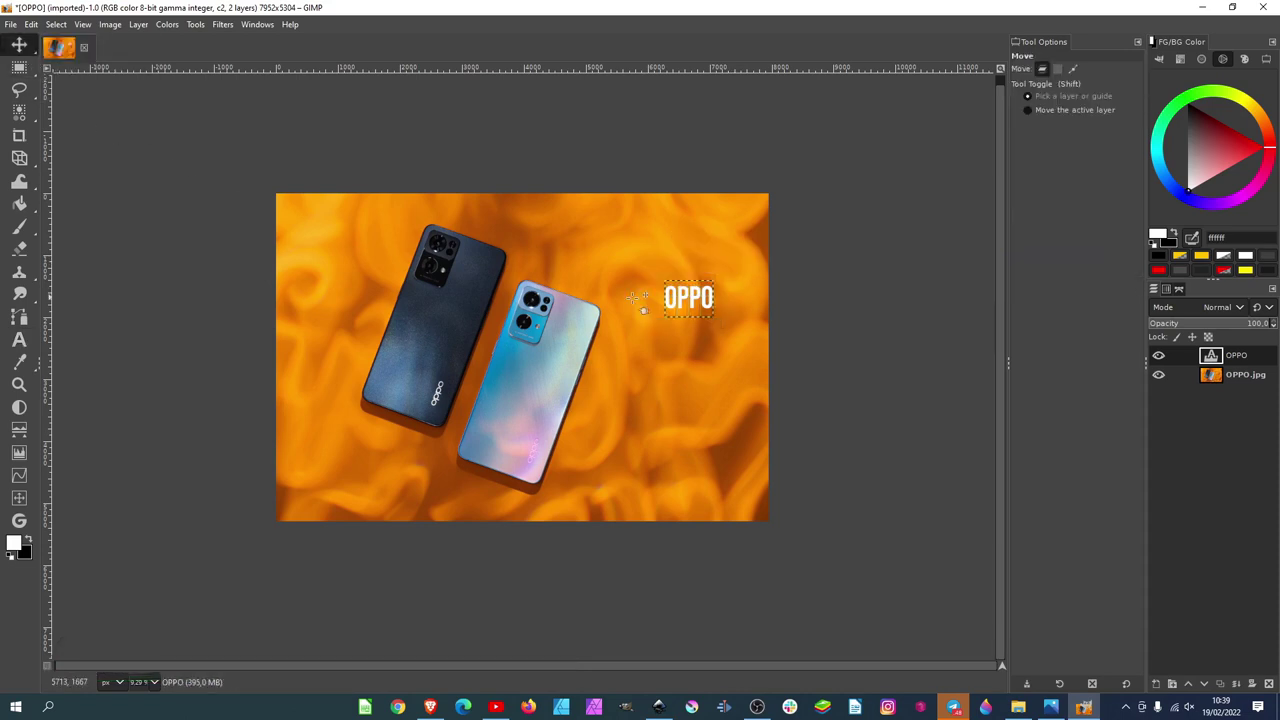
drag(700, 305, 641, 281)
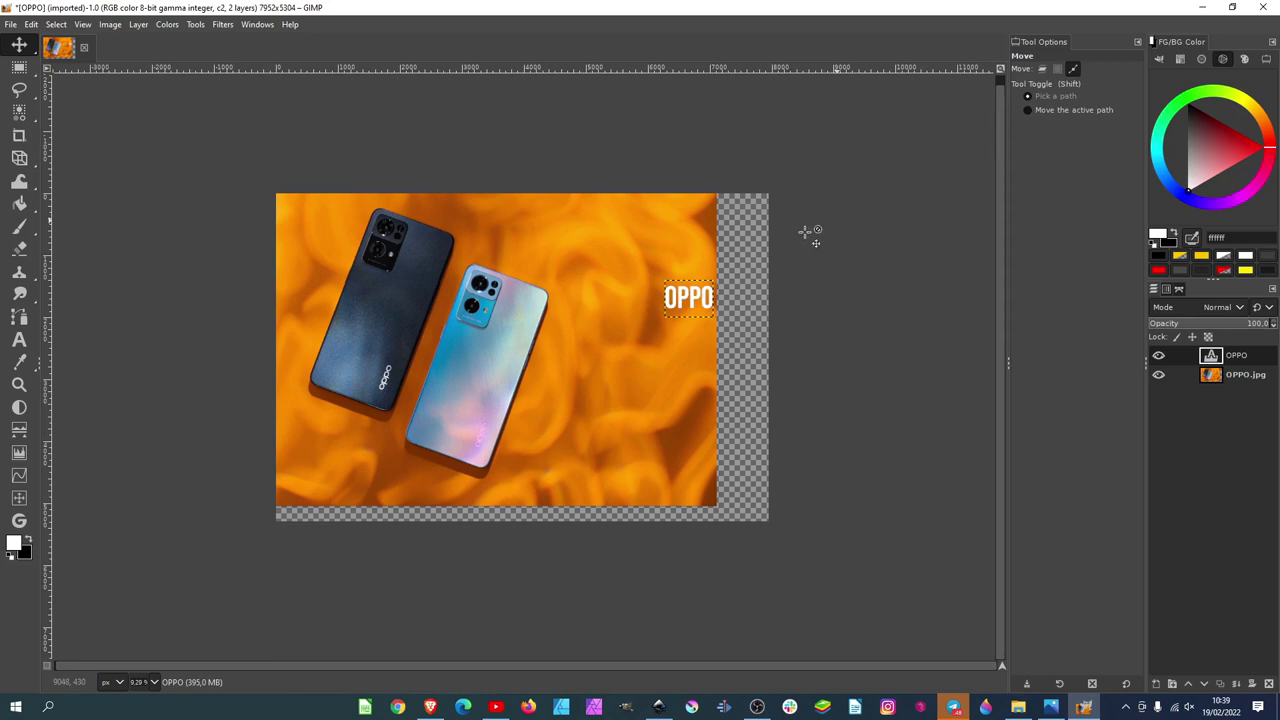
key(ctrl+z)
Step: Export the image as OPPO1.jpg to the Downloads folder
click(12, 24)
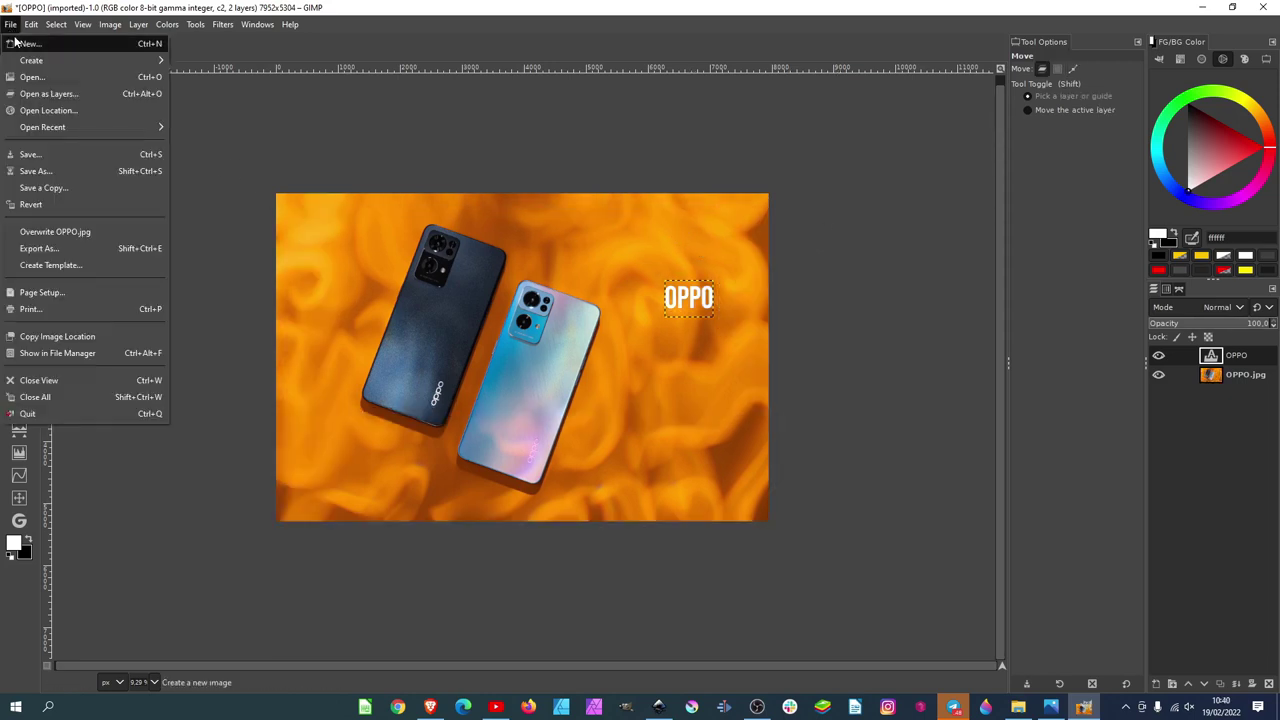
click(45, 250)
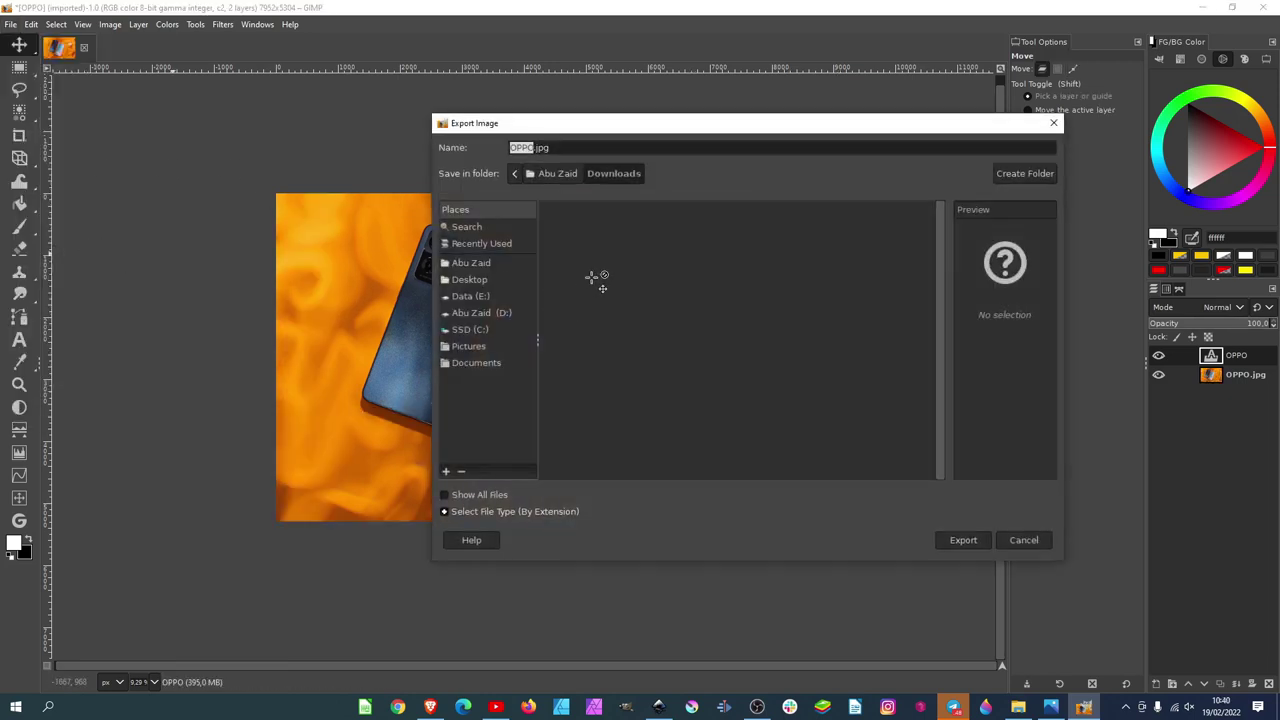
click(528, 148)
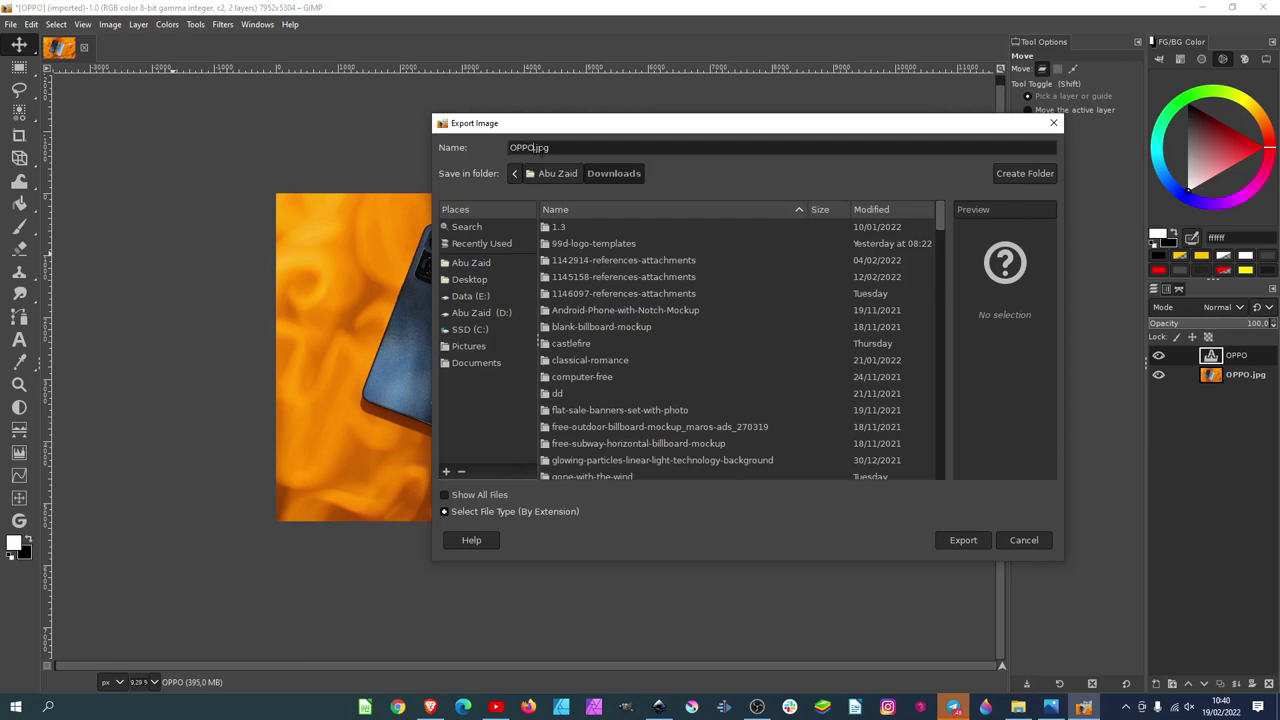
text(1)
click(977, 526)
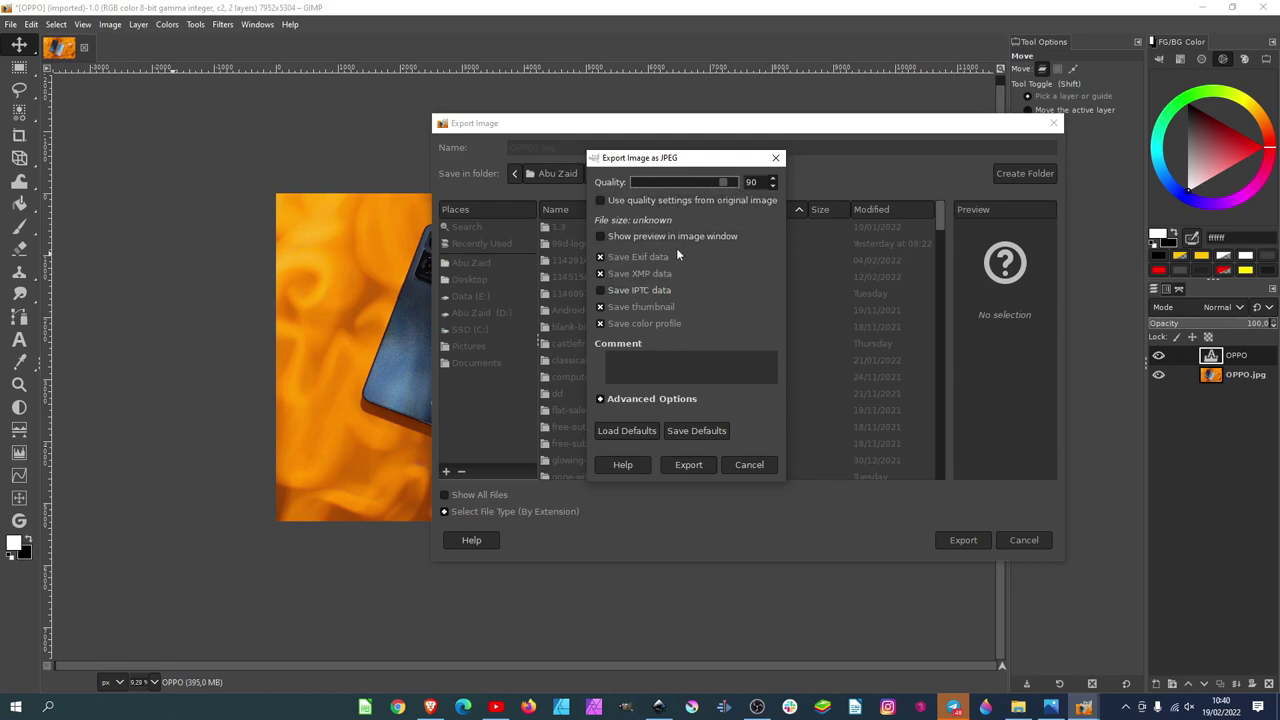
Step: Enable the in-image JPEG preview, showing an estimated 6.1 MB at quality 90
click(602, 236)
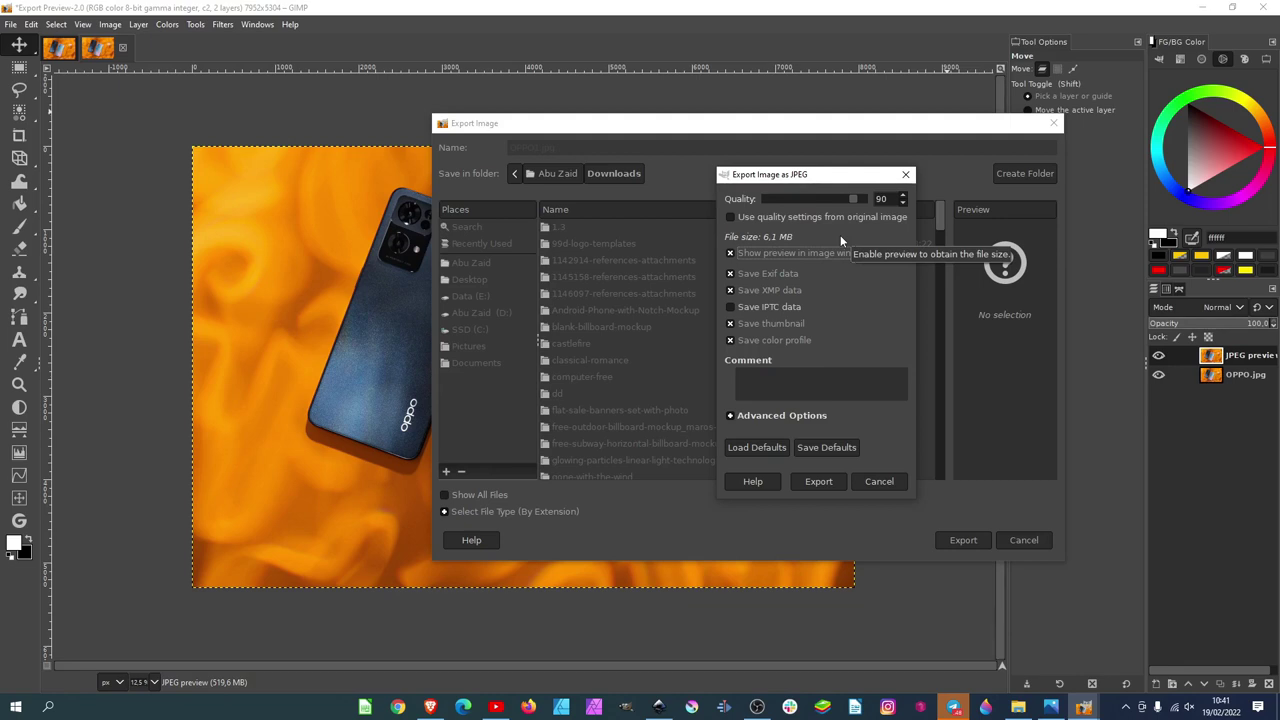
Step: Trial lower JPEG qualities, then export OPPO1.jpg using the original's quality 86
click(731, 218)
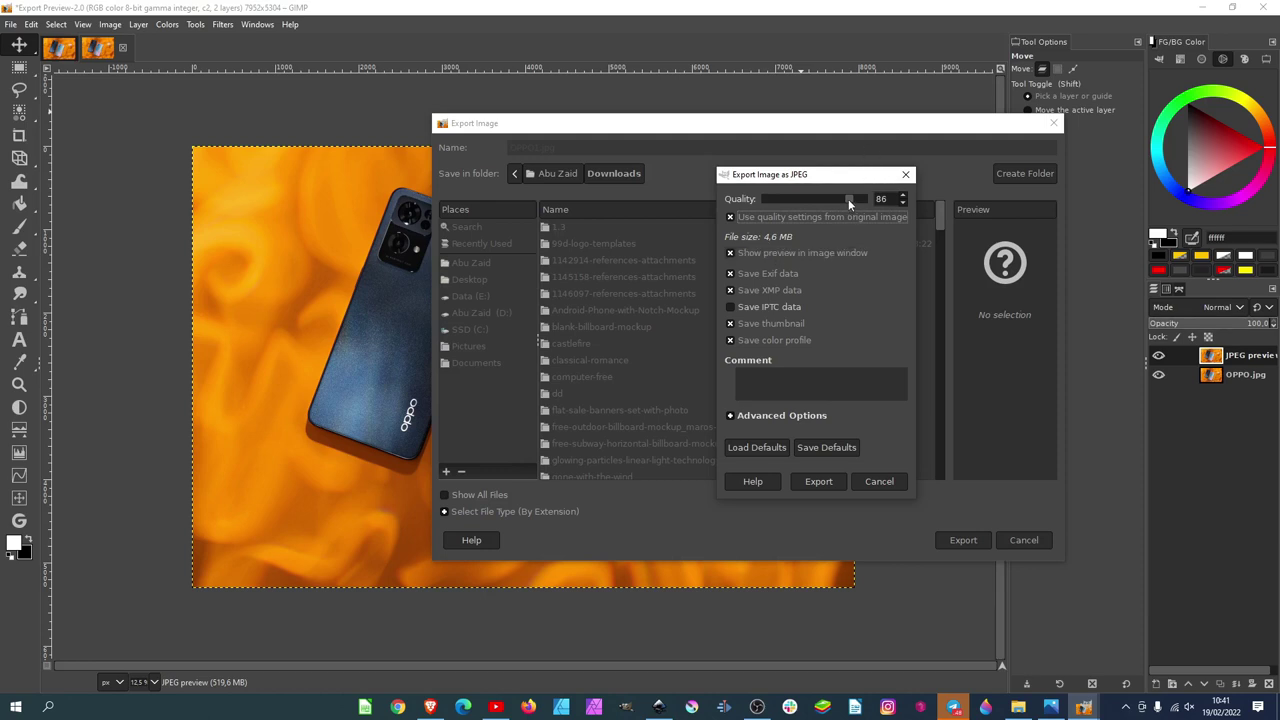
drag(848, 199, 840, 200)
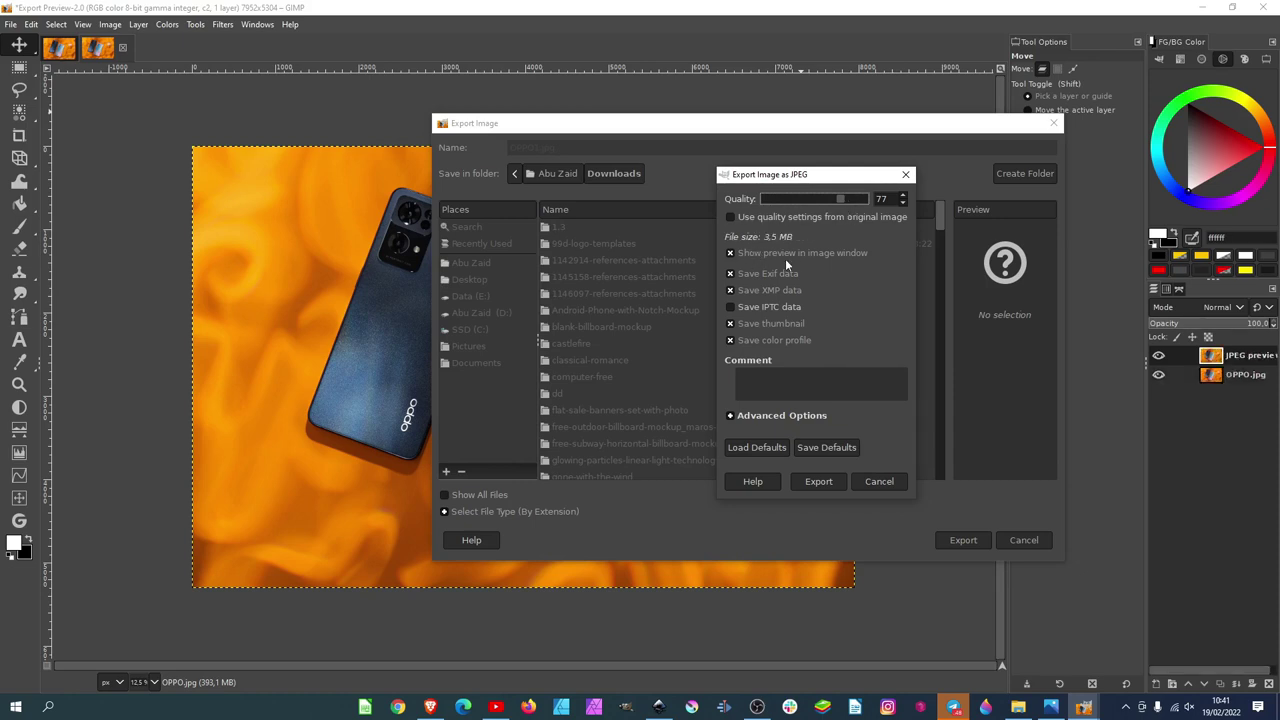
click(904, 197)
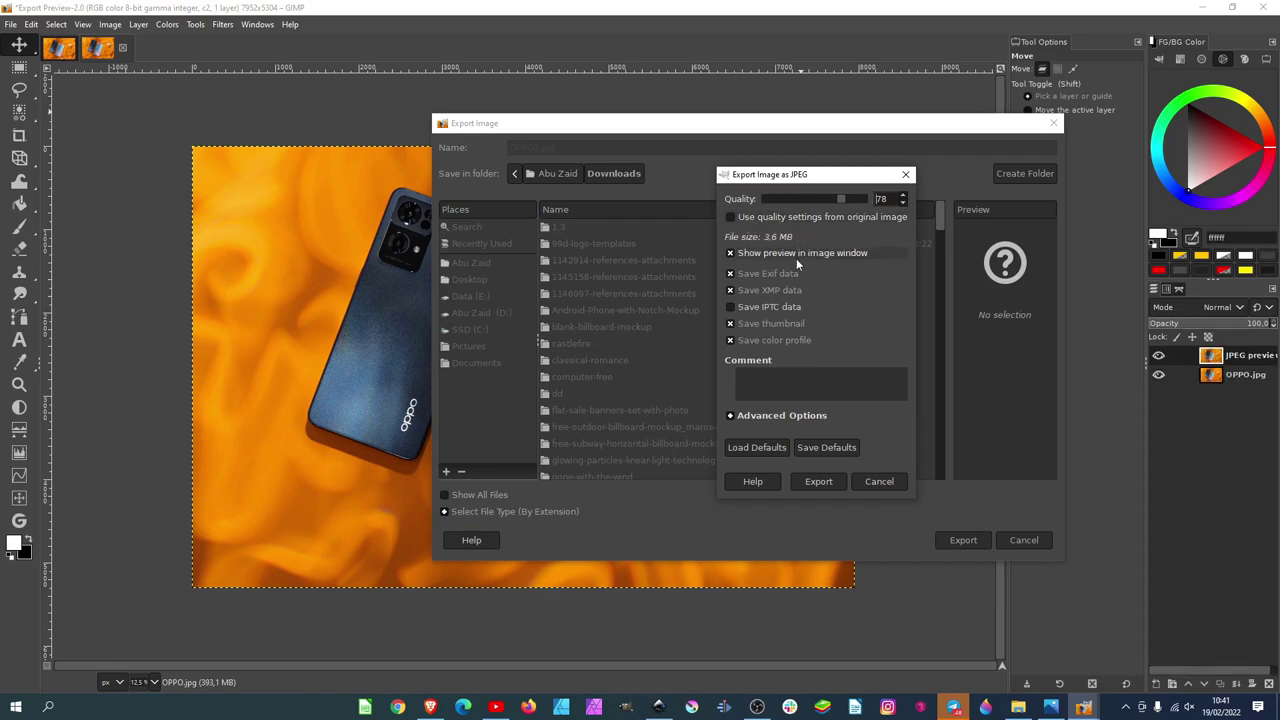
click(731, 218)
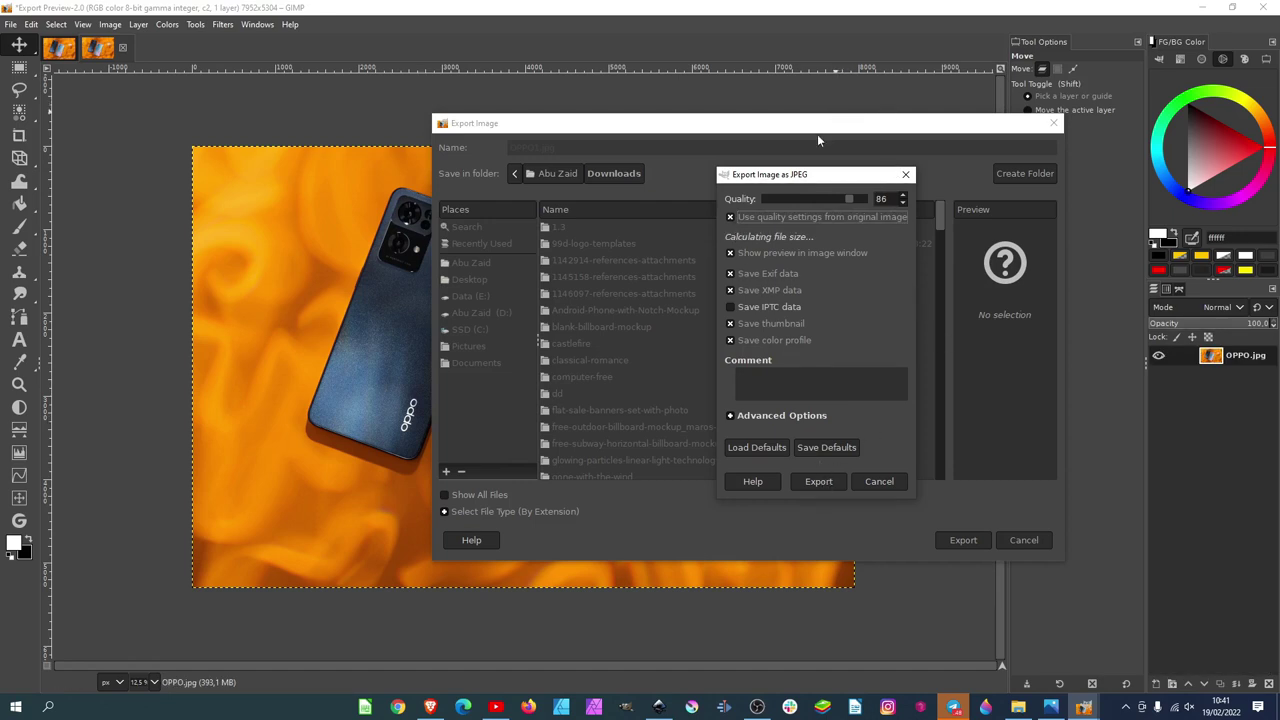
key(Return)
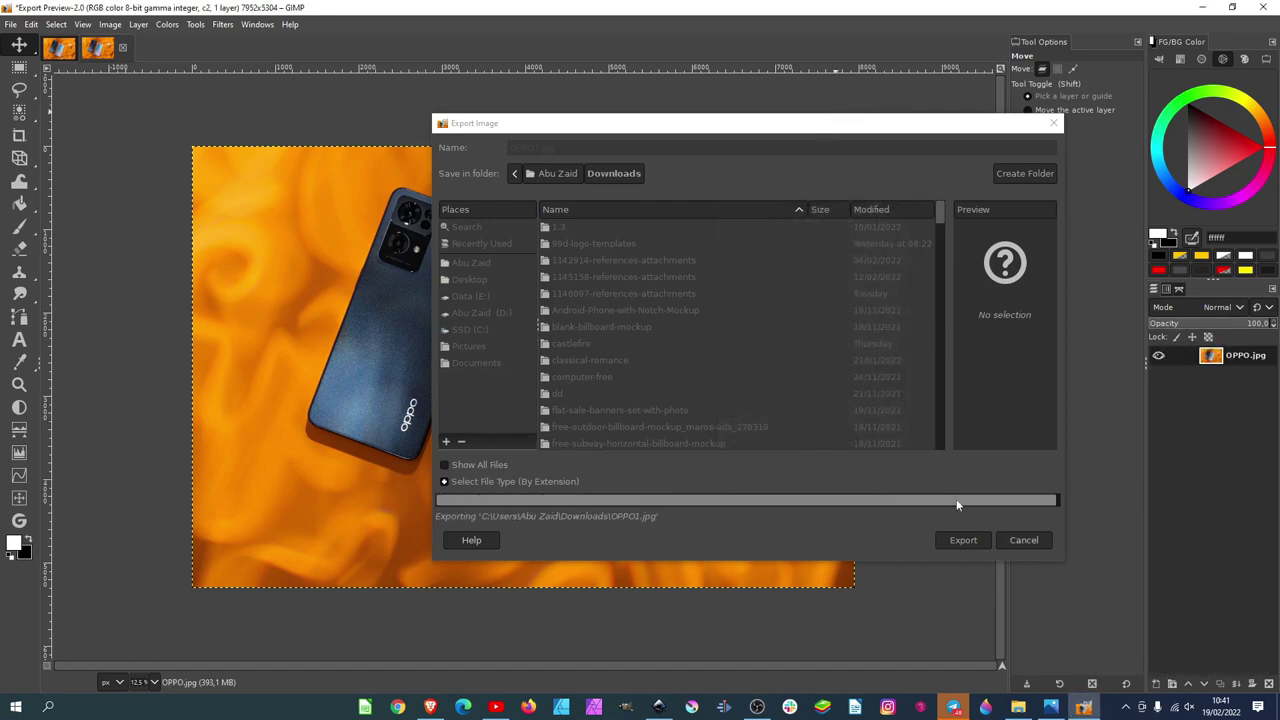
click(1018, 707)
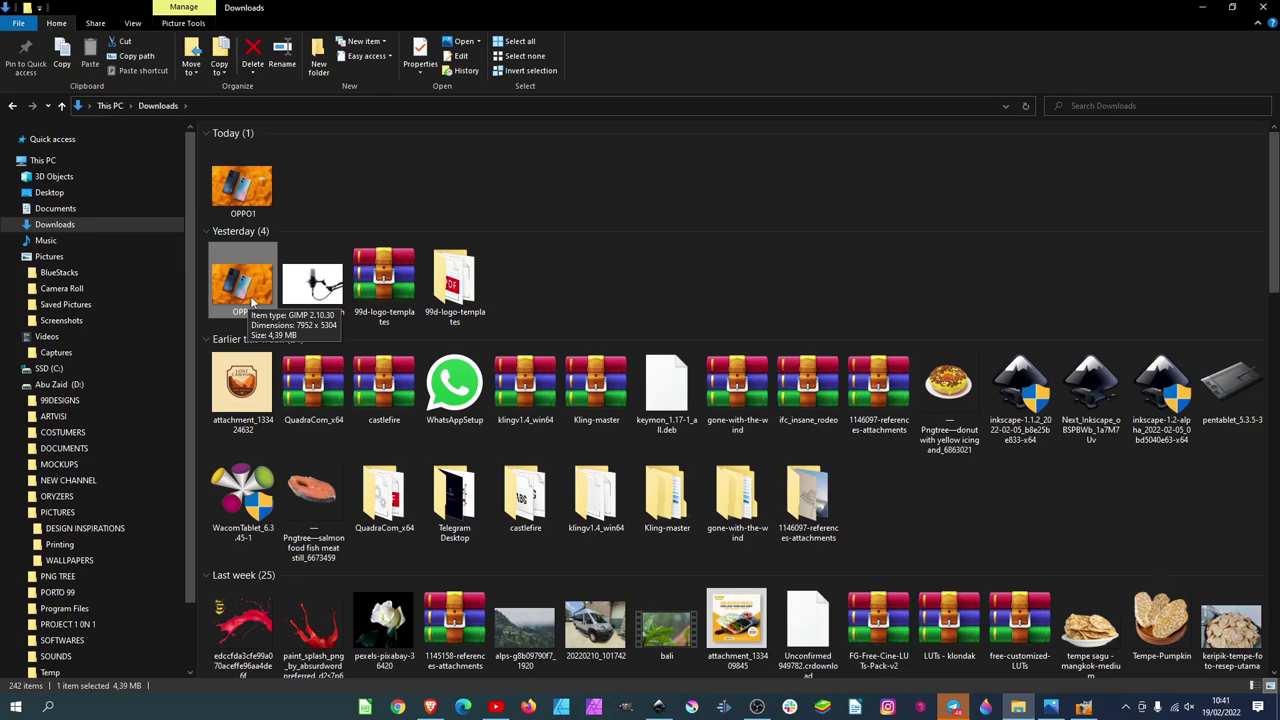
mouse_move(242, 285)
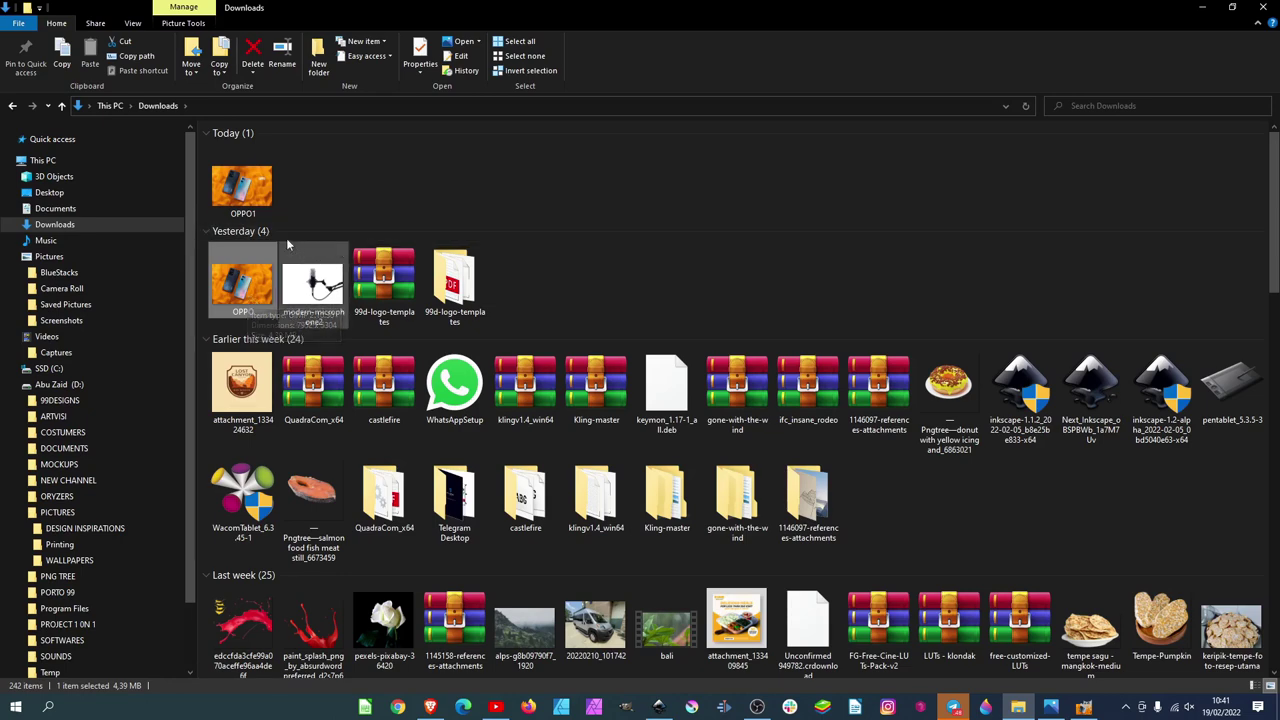
Step: Check OPPO1.jpg's properties in Downloads: 4.43 MB, slightly above the 4.39 MB original
click(268, 198)
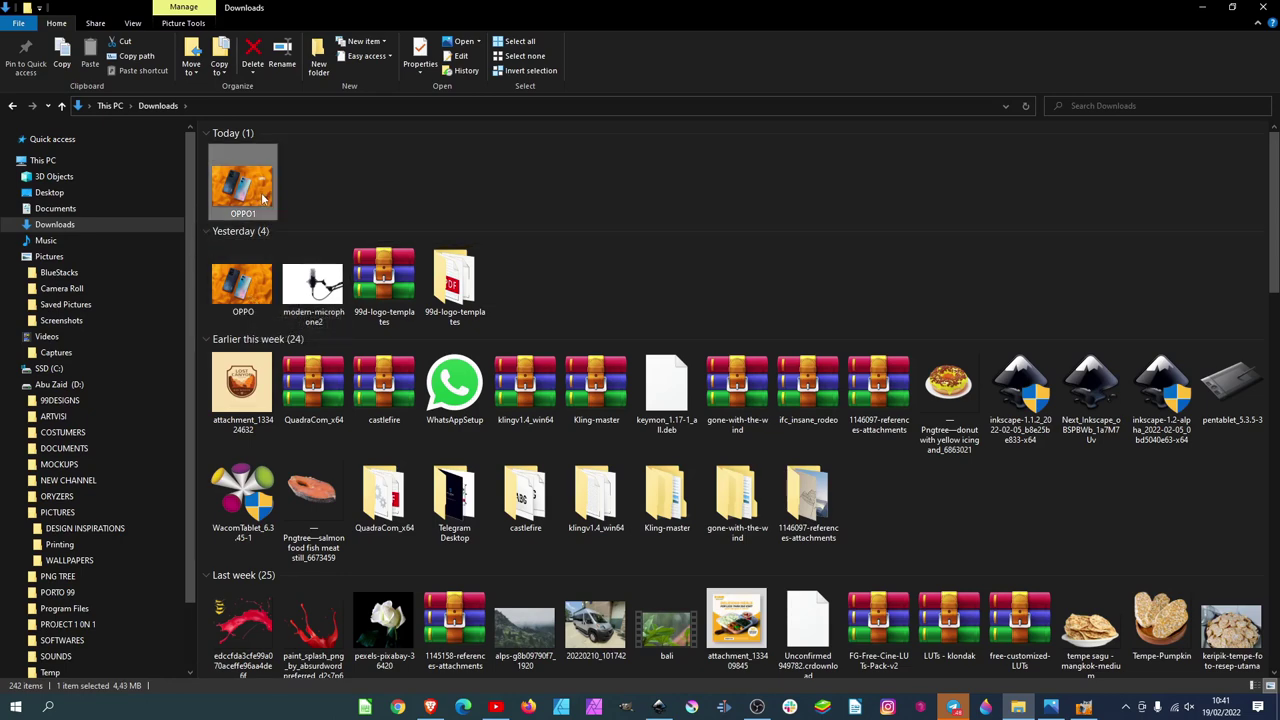
right_click(264, 204)
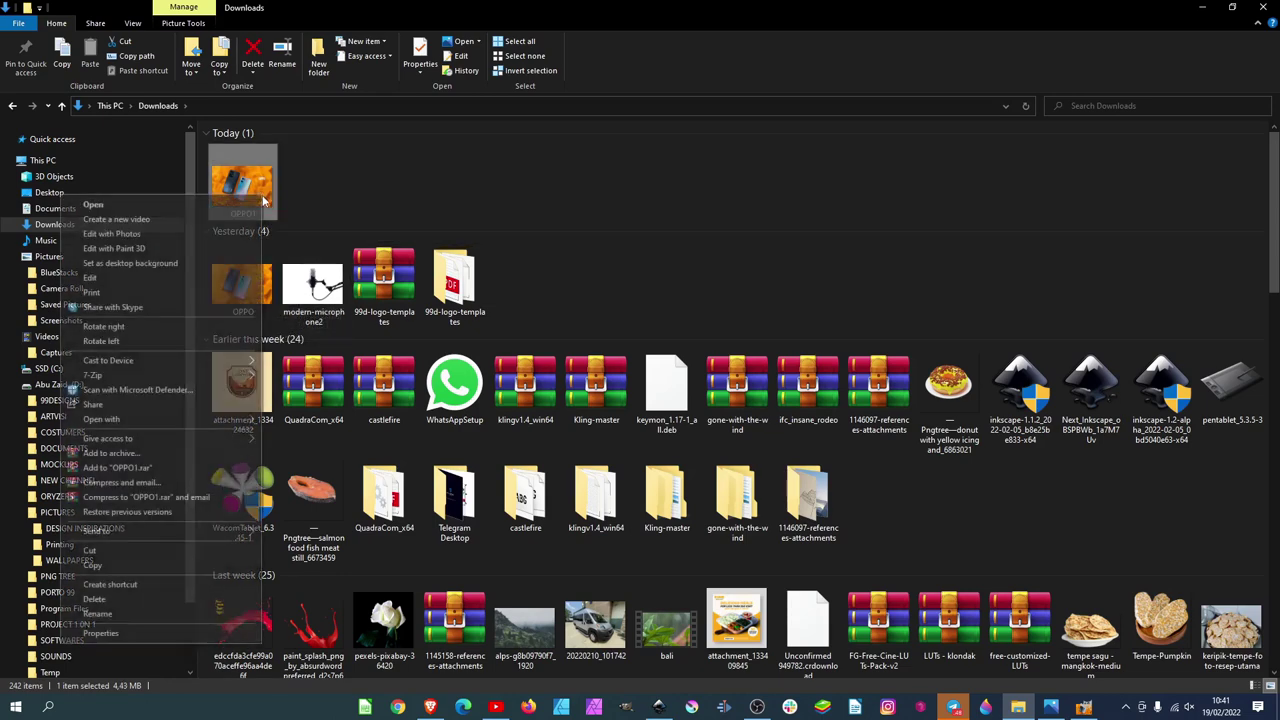
click(155, 634)
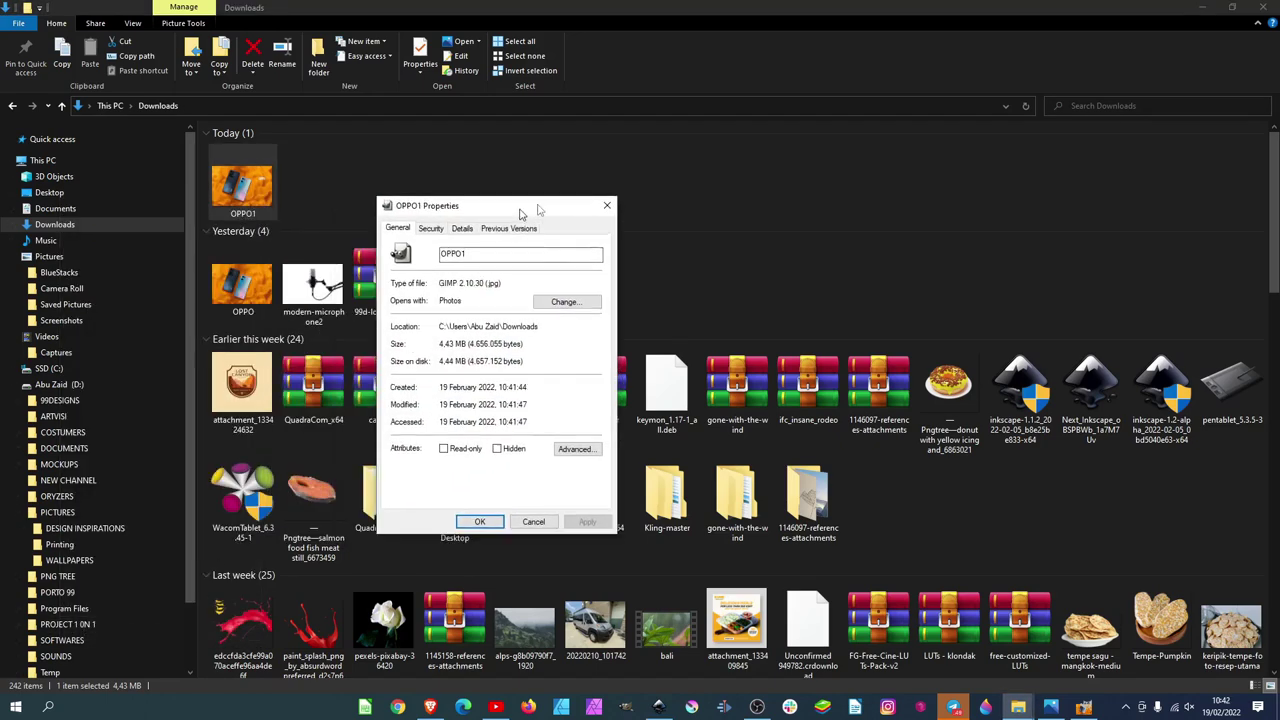
drag(350, 204, 633, 139)
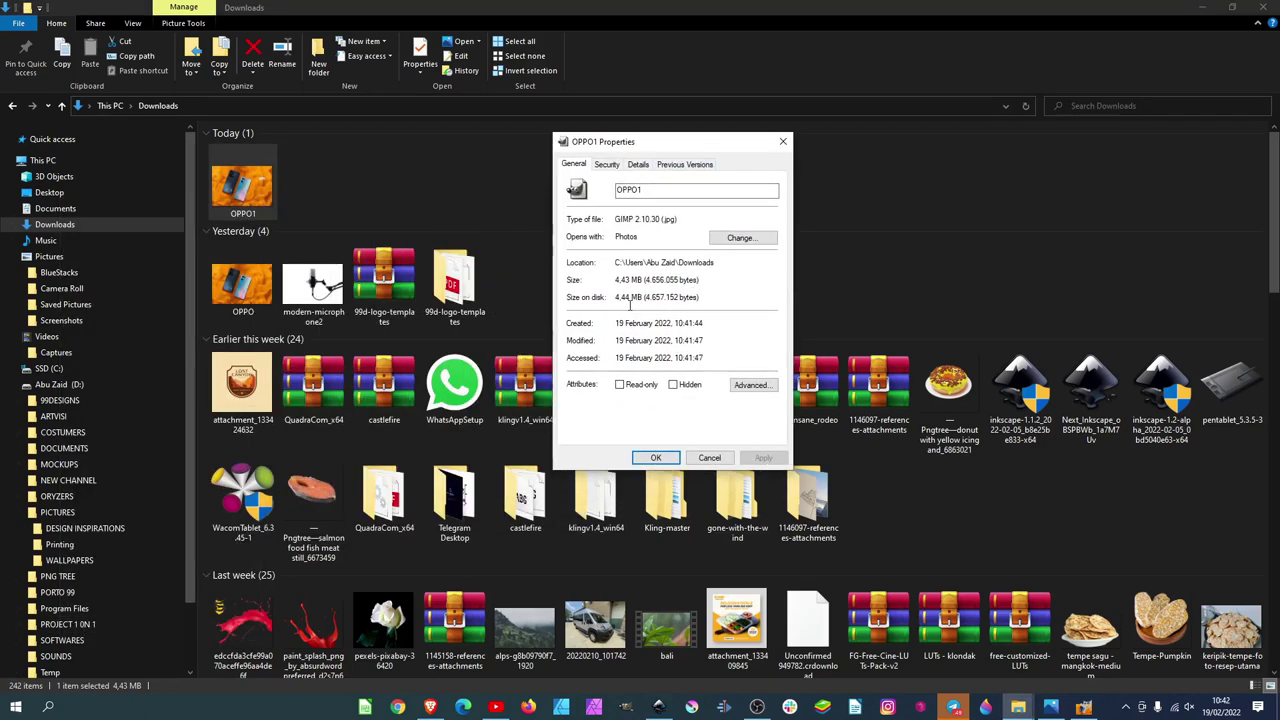